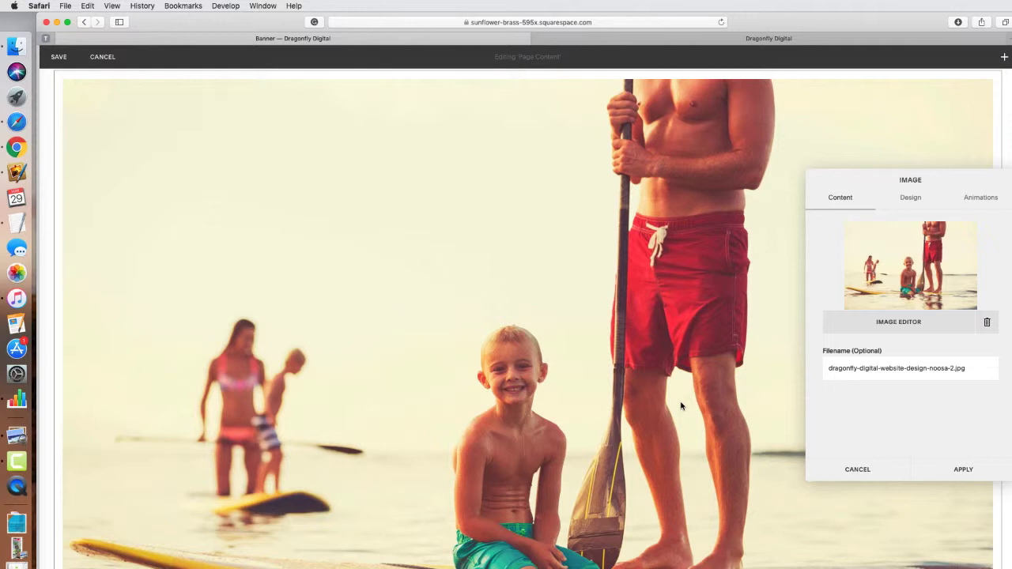
- Open the banner photo in the image editor and set its Shadows adjustment to -98
click(918, 326)
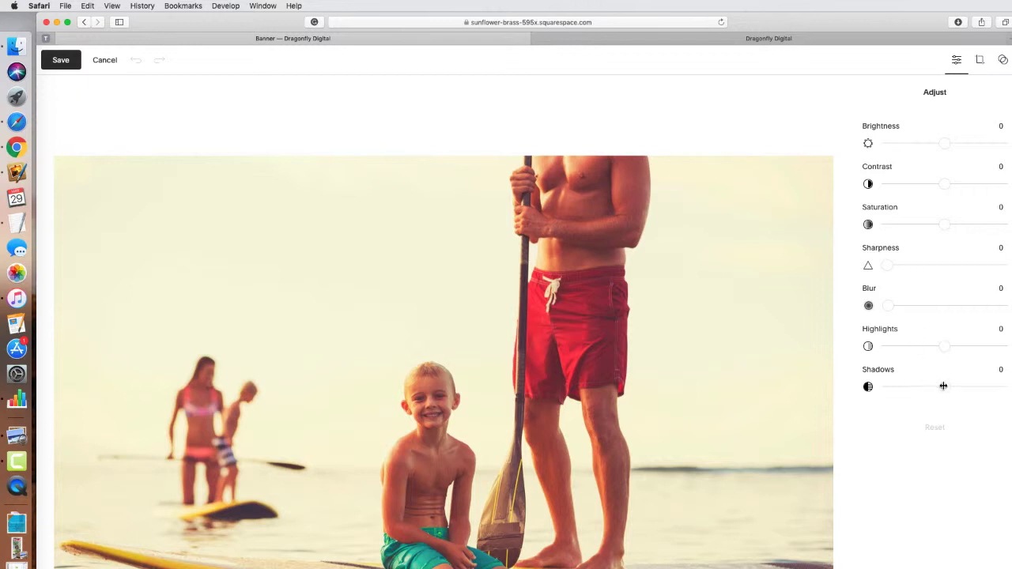
drag(944, 387, 886, 385)
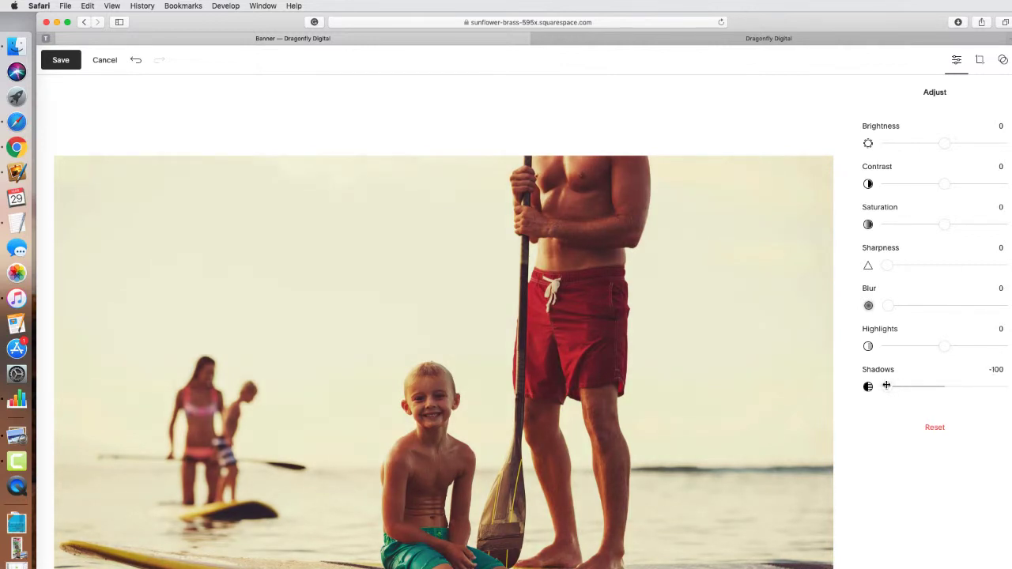
drag(886, 385, 888, 385)
- Try a Blur of 7 and a Saturation of -100 on the photo, returning both to 0
mouse_move(944, 346)
mouse_down()
mouse_move(884, 345)
mouse_move(999, 347)
mouse_move(944, 347)
mouse_up()
drag(887, 308, 897, 309)
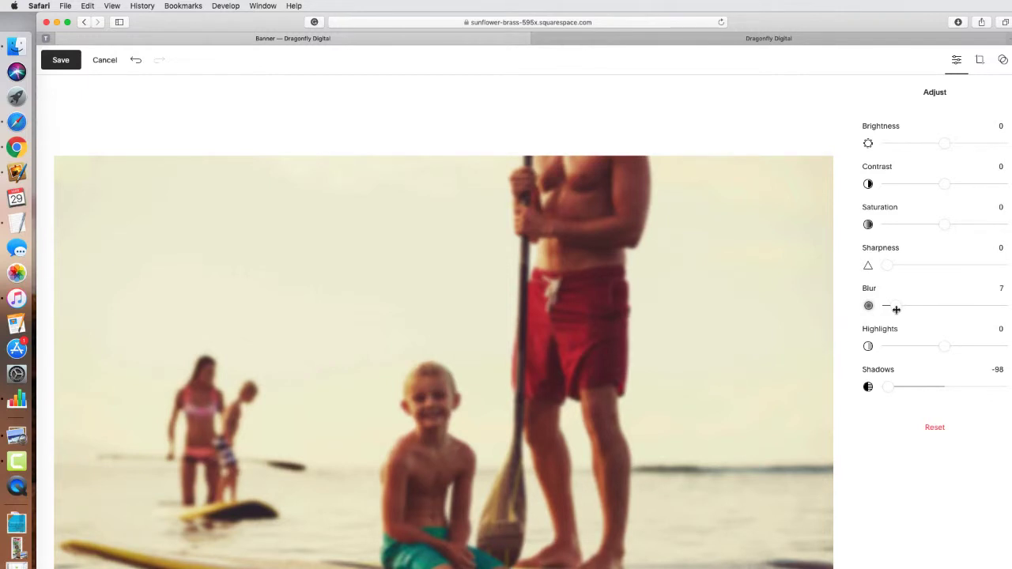
drag(896, 309, 883, 312)
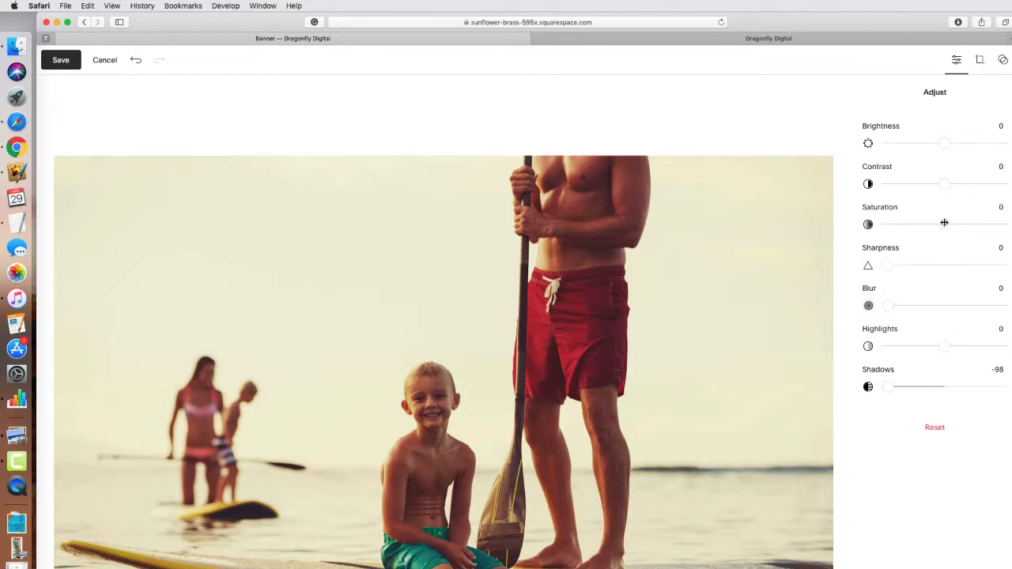
drag(944, 225, 883, 224)
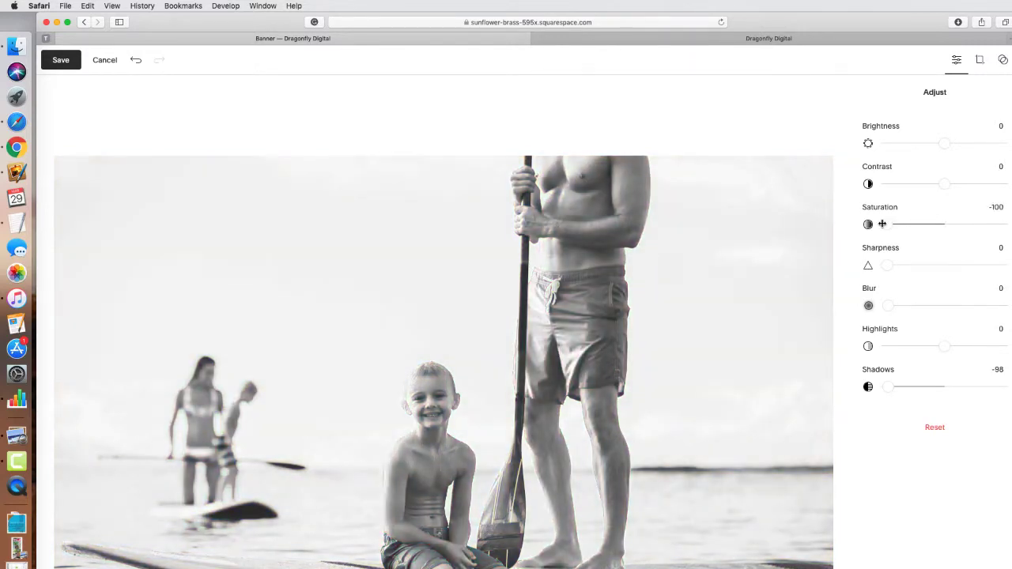
drag(883, 223, 944, 225)
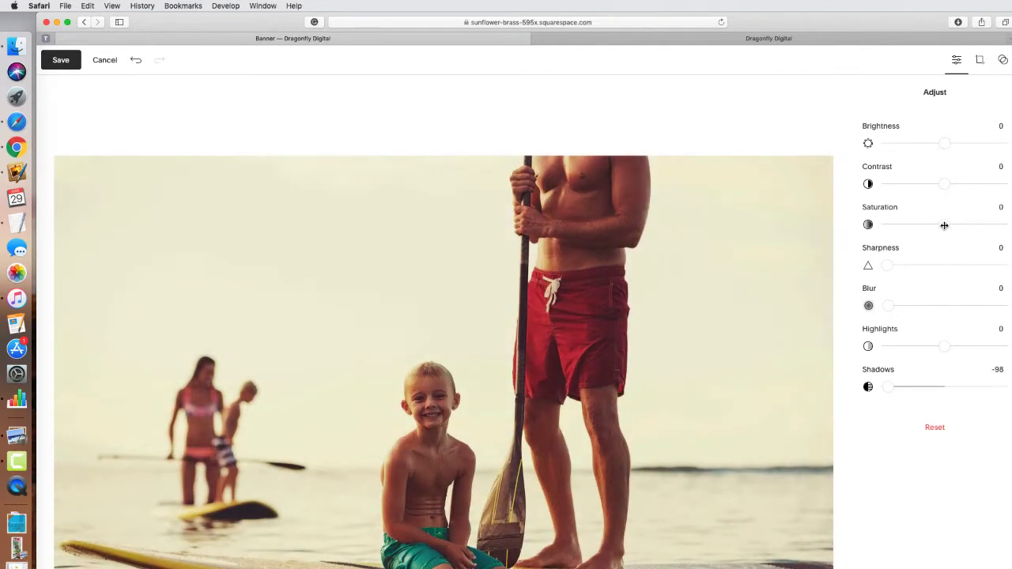
- Try a Contrast of -99 and a Brightness of -100 on the photo, returning both to 0
click(886, 184)
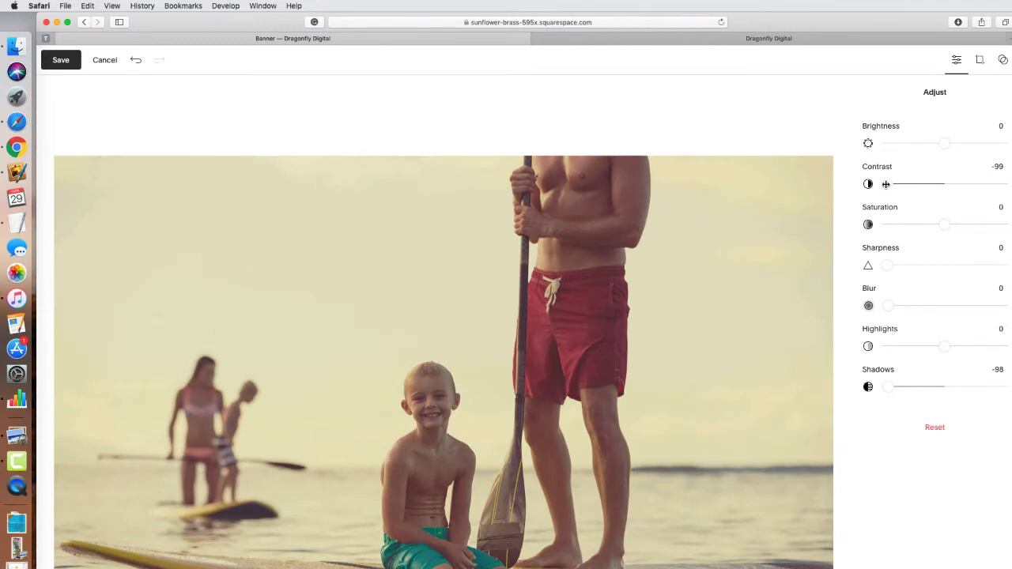
drag(886, 184, 942, 183)
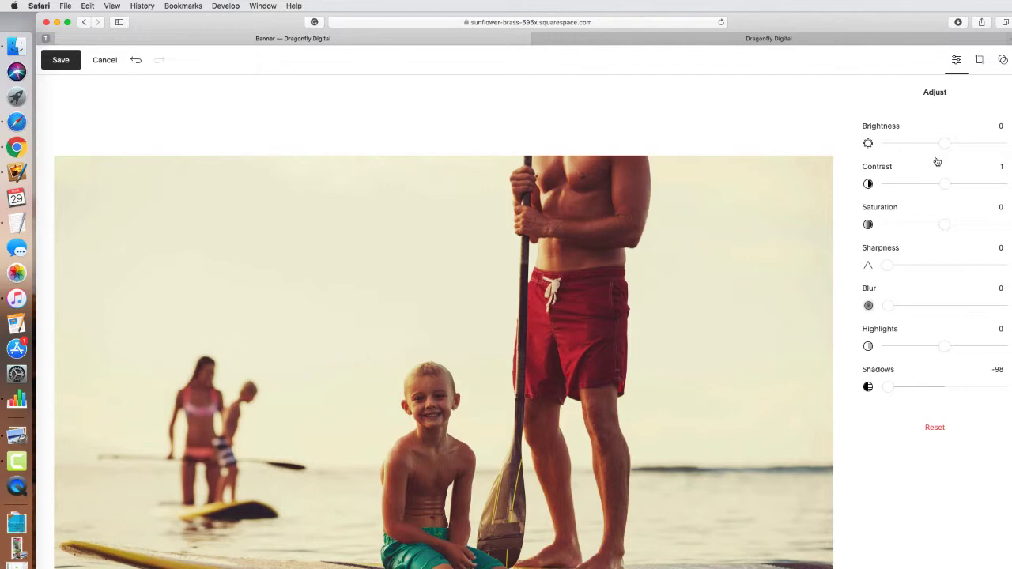
drag(943, 143, 886, 143)
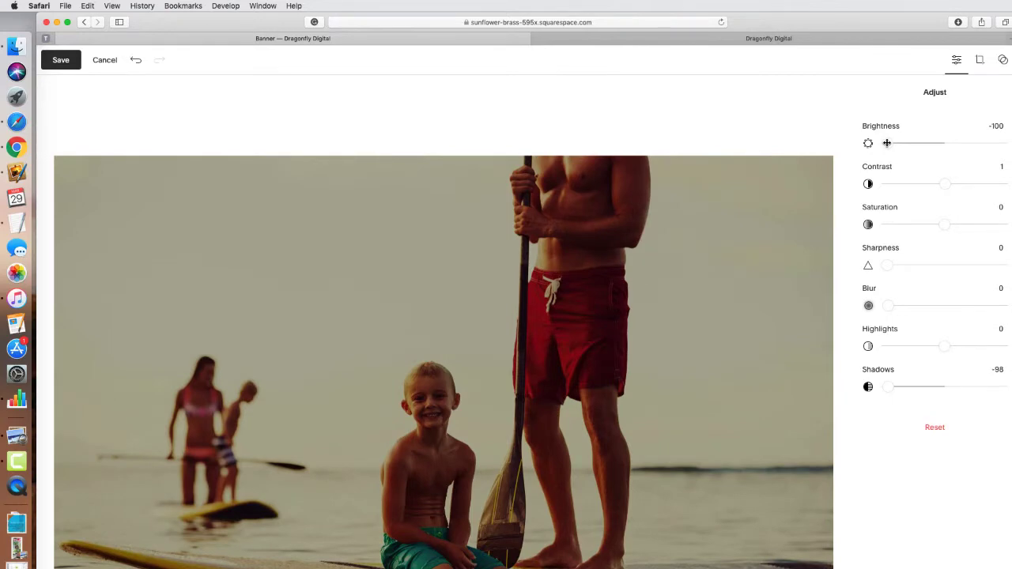
drag(886, 143, 945, 143)
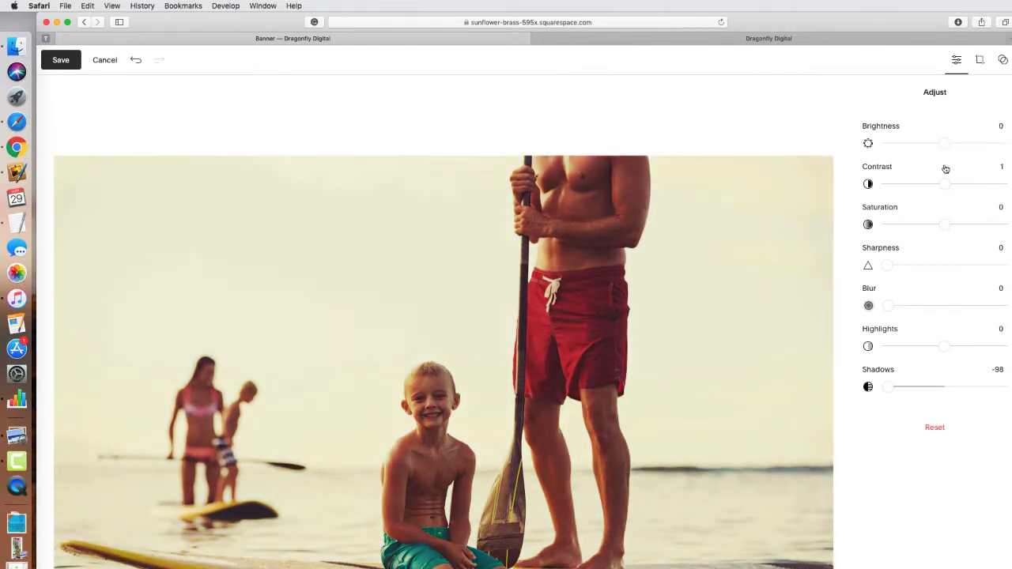
drag(944, 185, 945, 186)
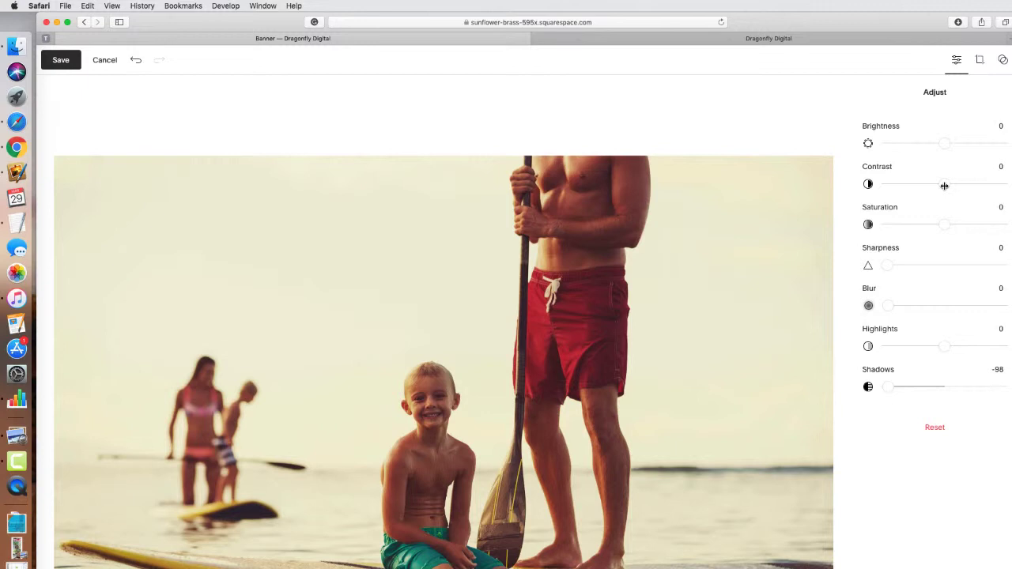
- Compare the Savannah, Denali, Cassini and Voyager filters on the photo and apply Savannah
click(1002, 61)
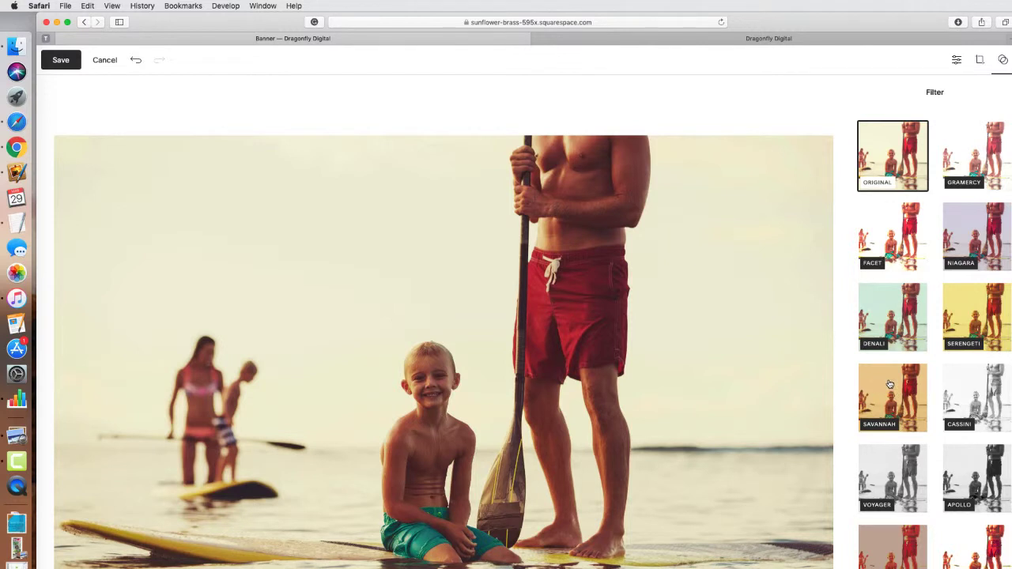
click(889, 385)
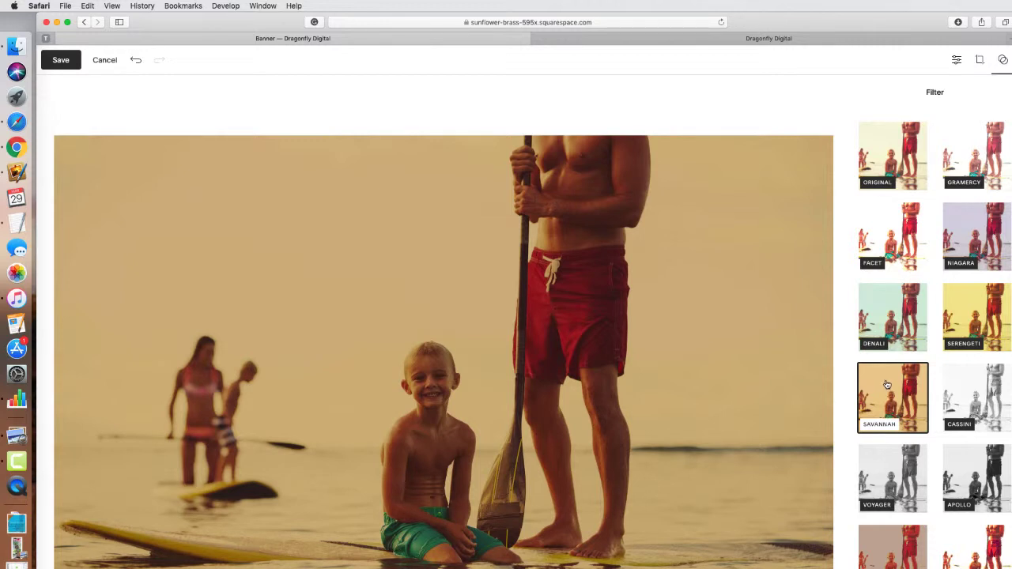
click(892, 307)
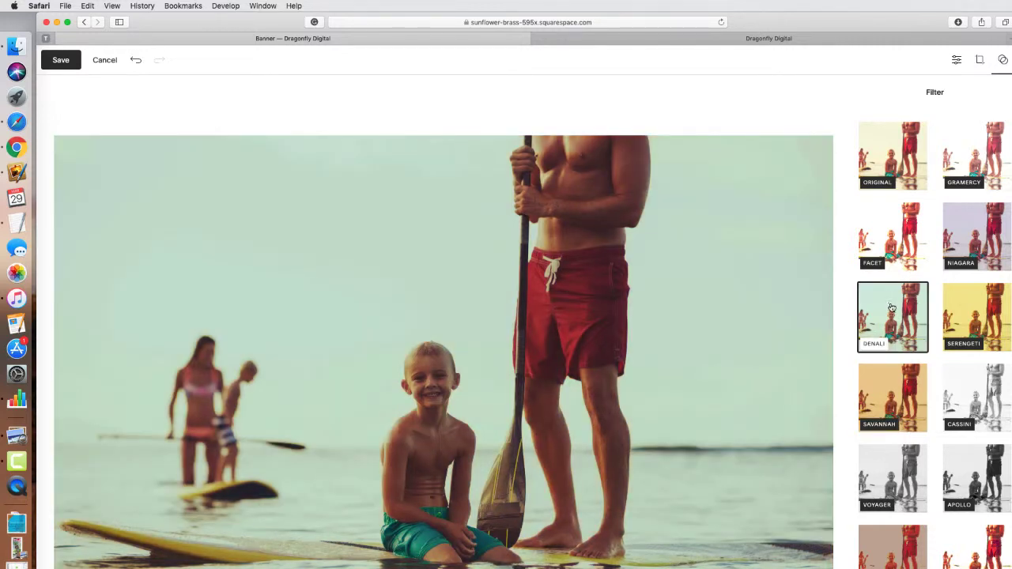
click(979, 395)
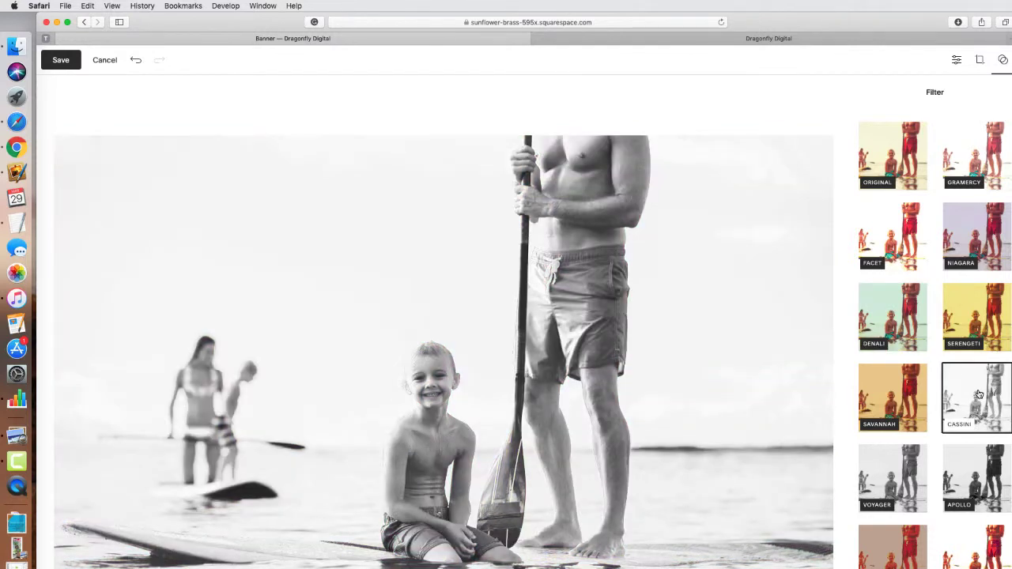
click(897, 464)
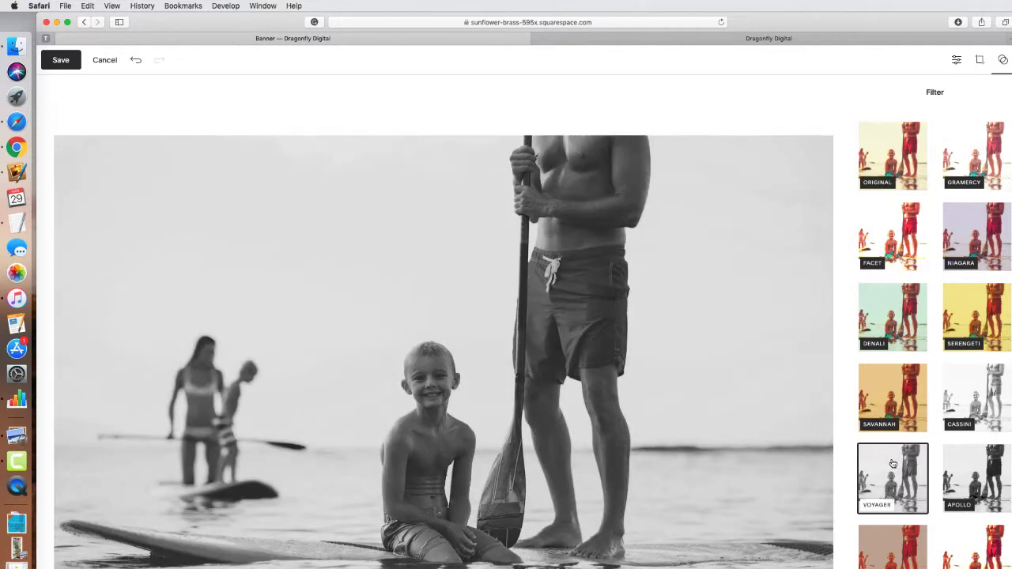
click(886, 383)
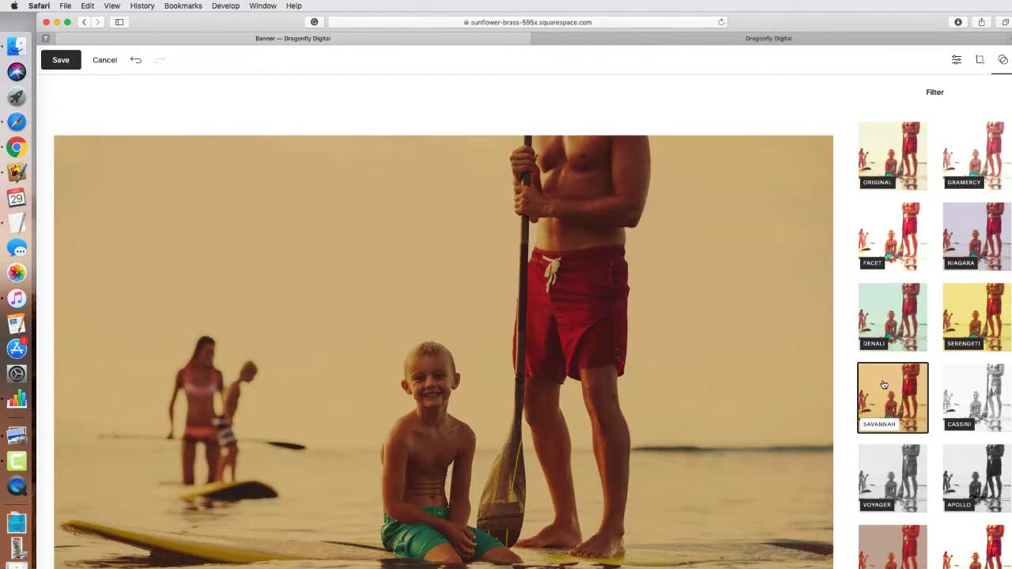
- Try the 1:1 and 16:9 crop ratios on the photo
click(980, 63)
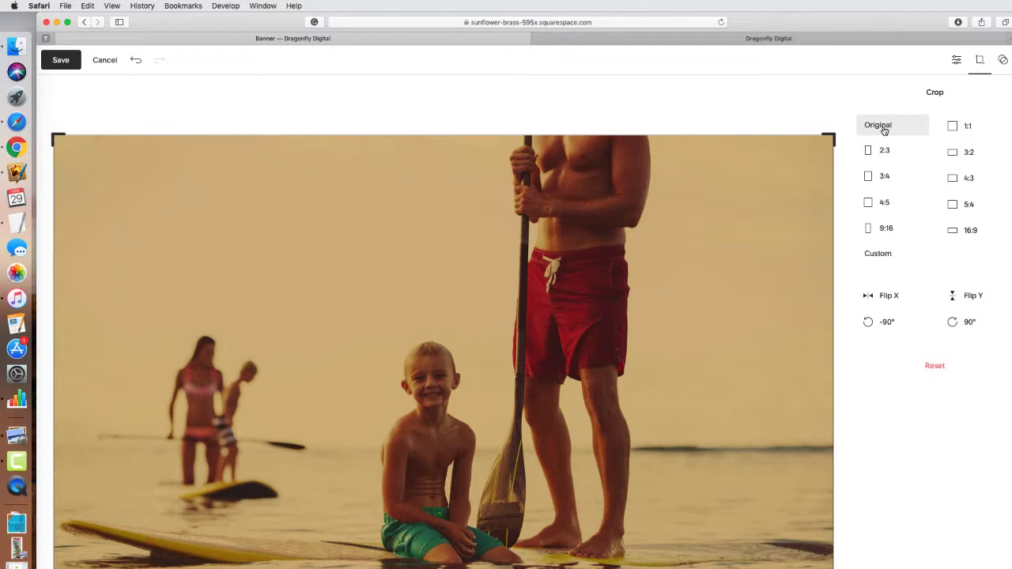
click(955, 128)
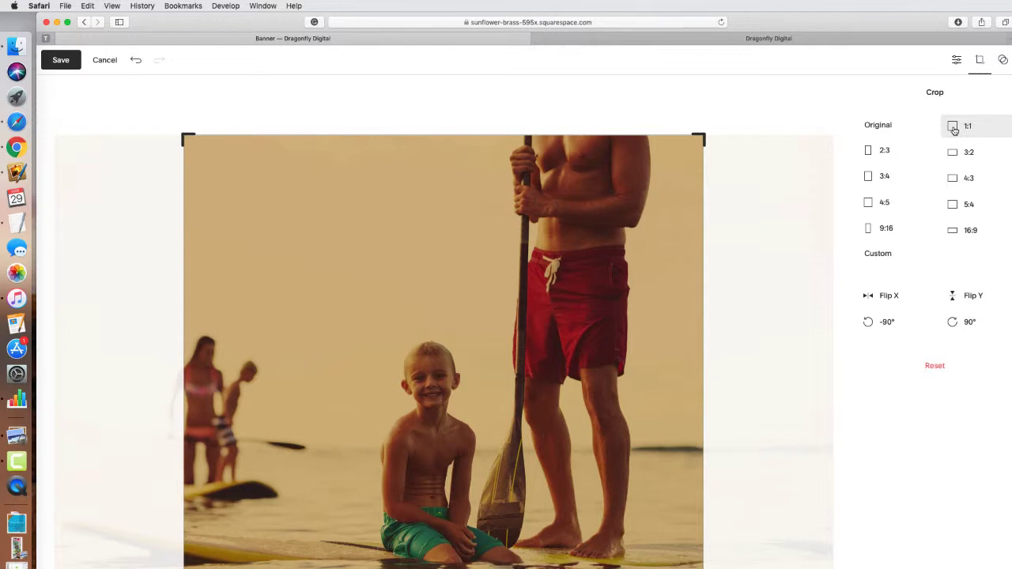
click(953, 231)
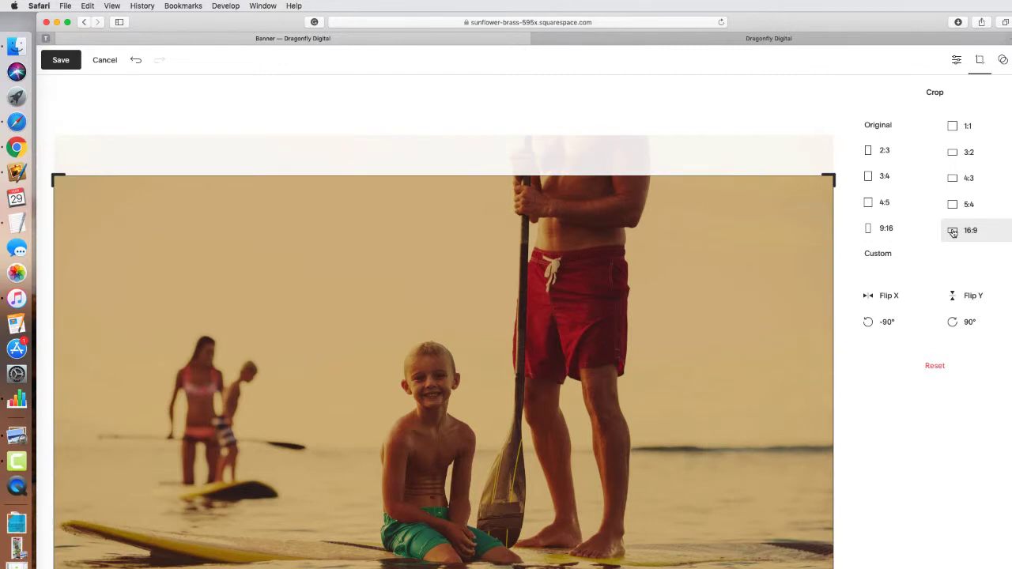
- Try flipping the photo horizontally and rotating it repeatedly by -90°, and reset all crop changes
click(887, 299)
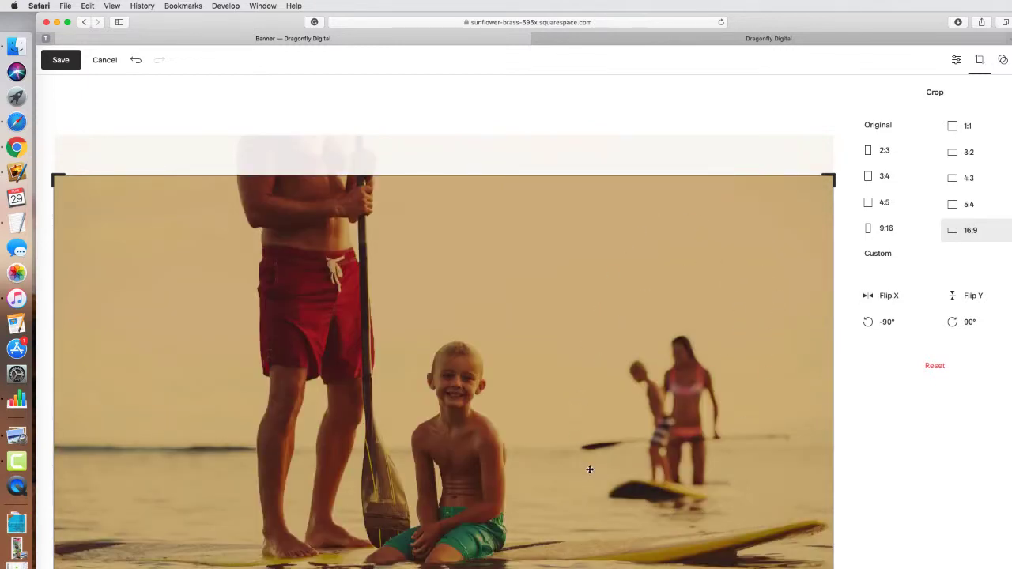
click(869, 325)
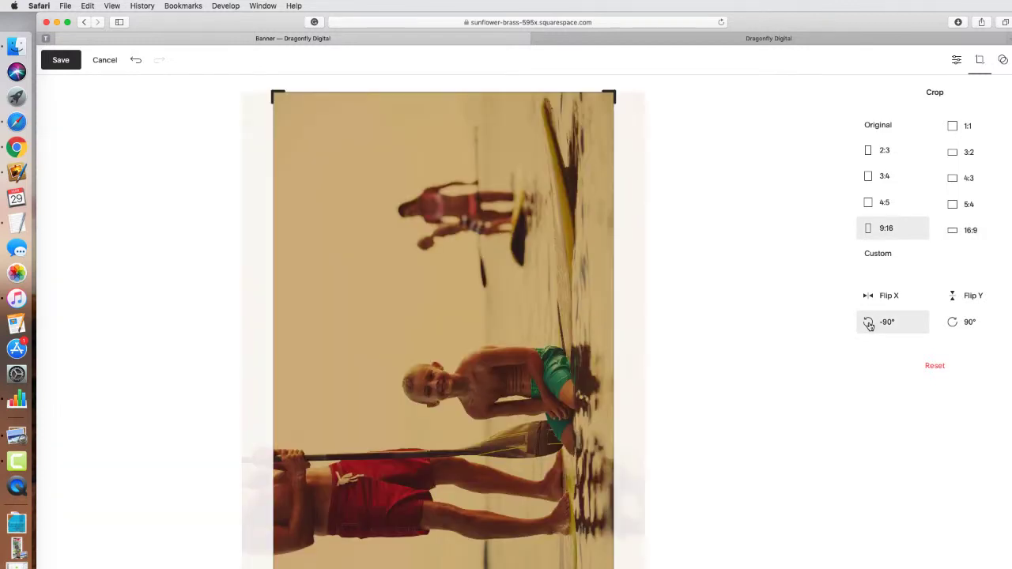
click(869, 325)
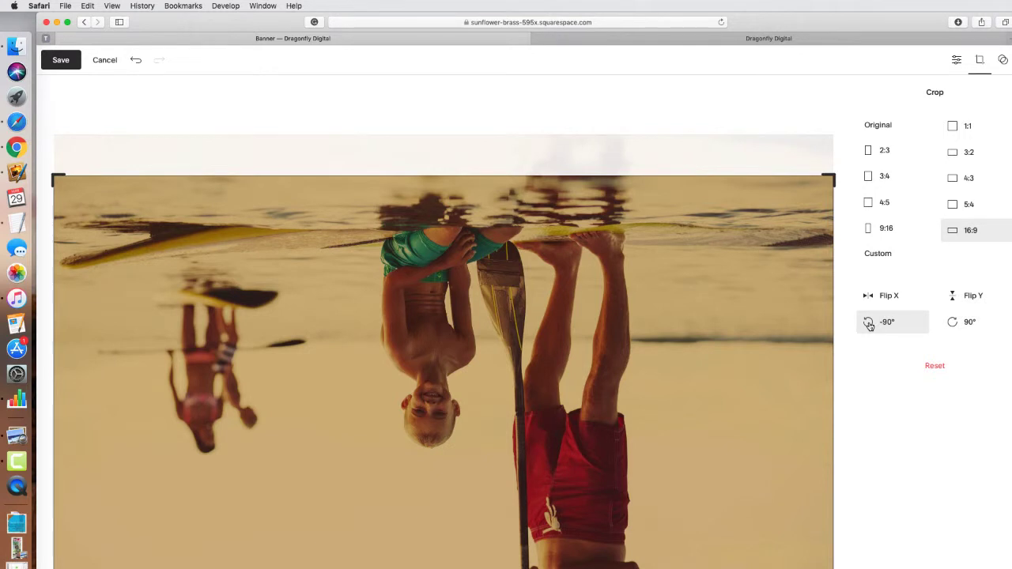
click(869, 325)
click(869, 325)
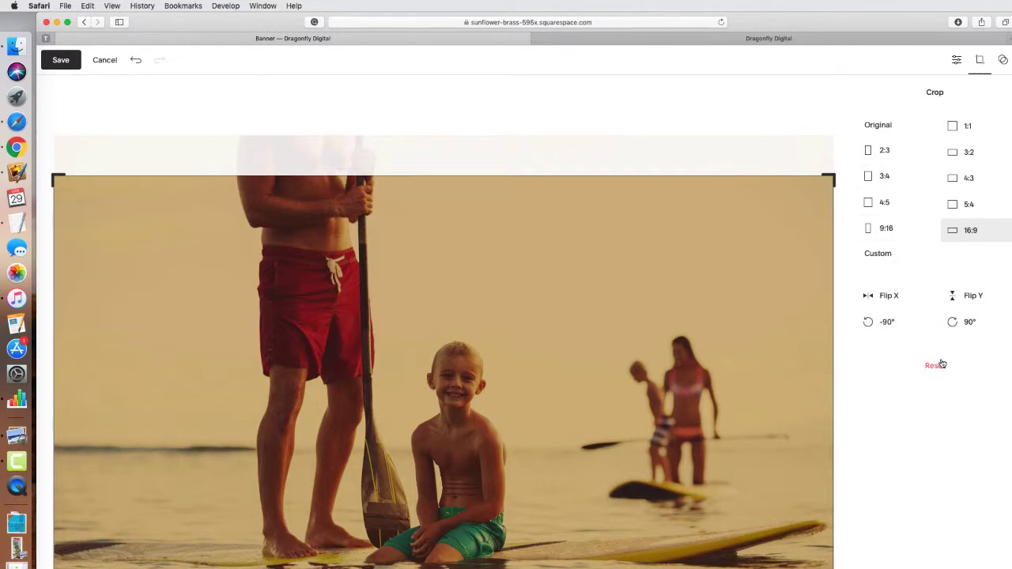
click(934, 366)
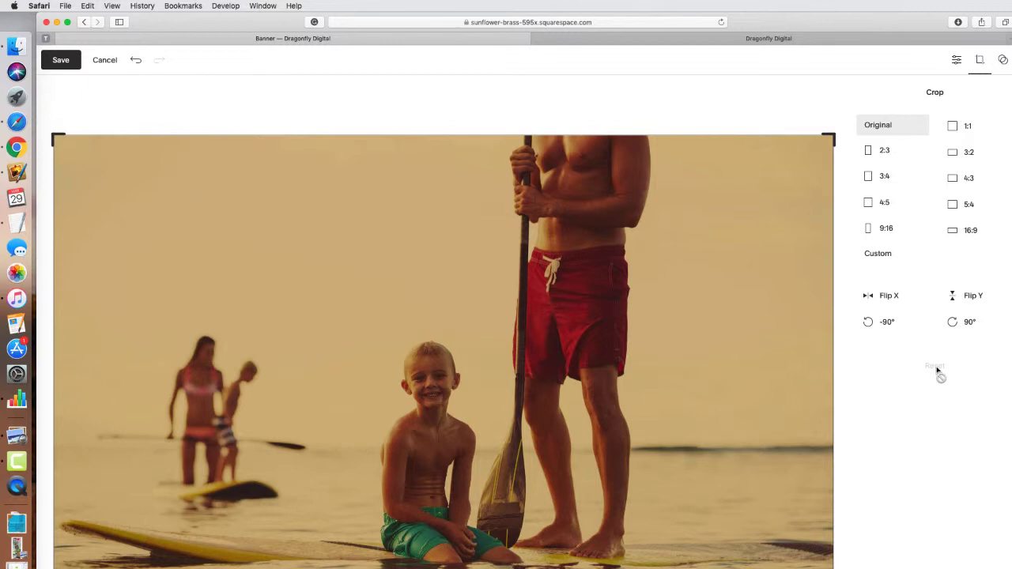
- Save the photo edits permanently, apply them to the image block and save the page content
click(61, 63)
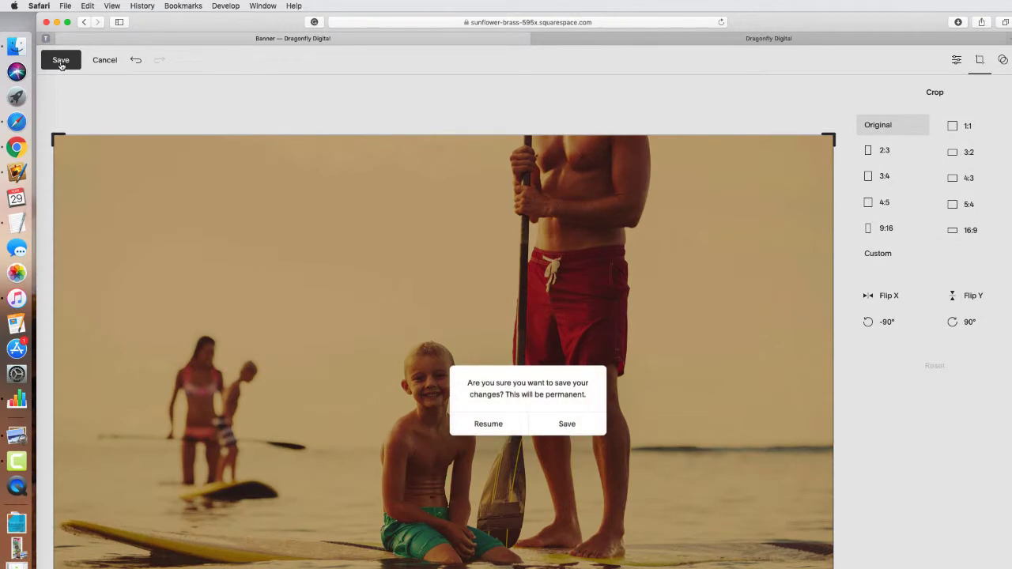
click(567, 424)
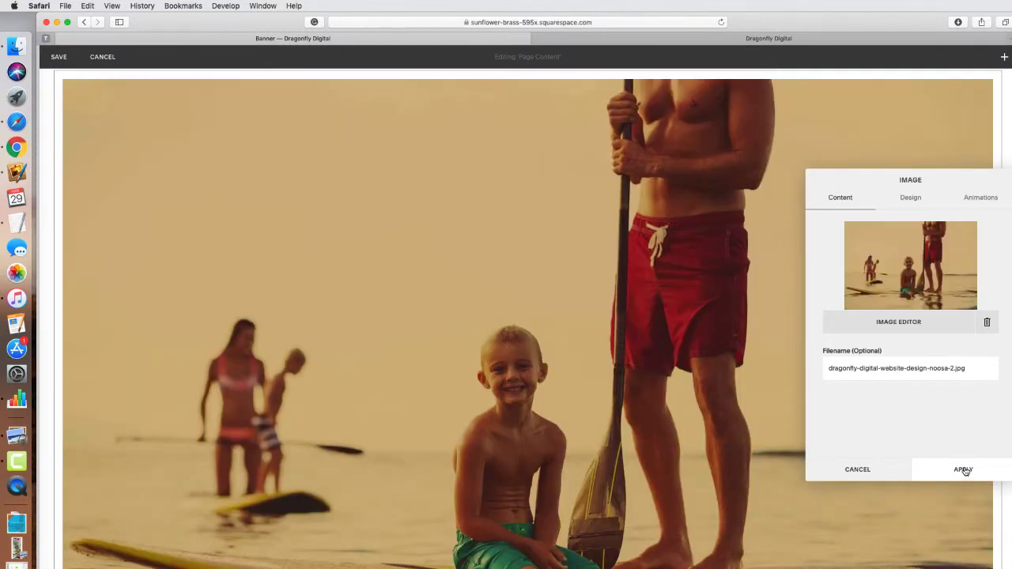
click(963, 469)
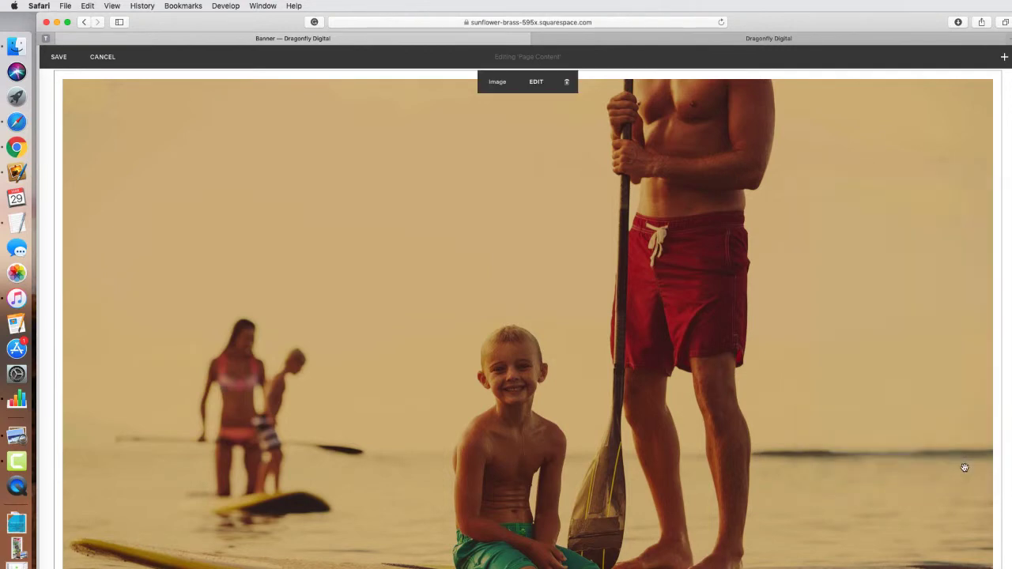
click(58, 56)
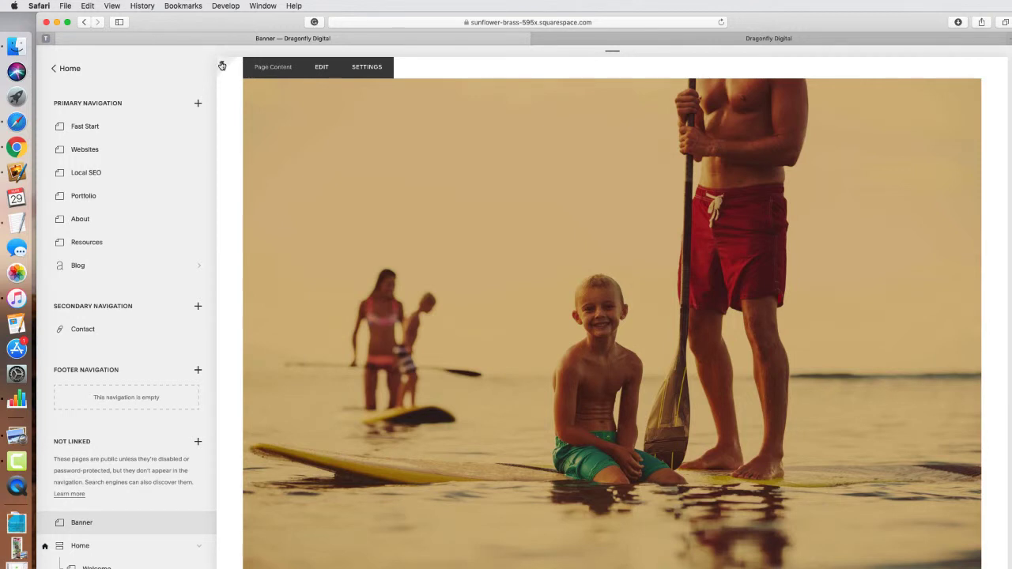
- Preview the Banner page at full width and examine the edited photo beneath the site header
click(222, 66)
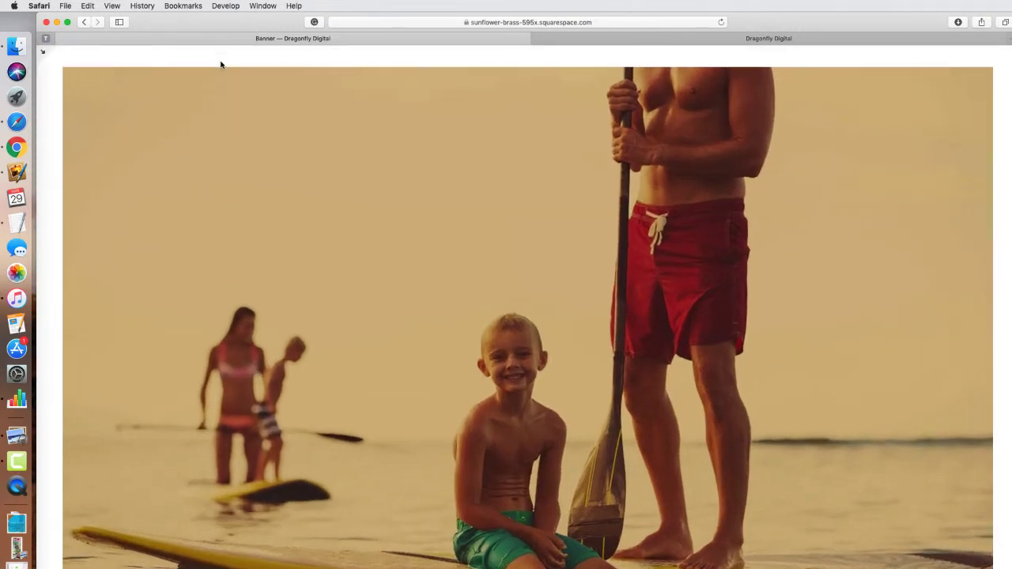
scroll(440, 247, up, 2)
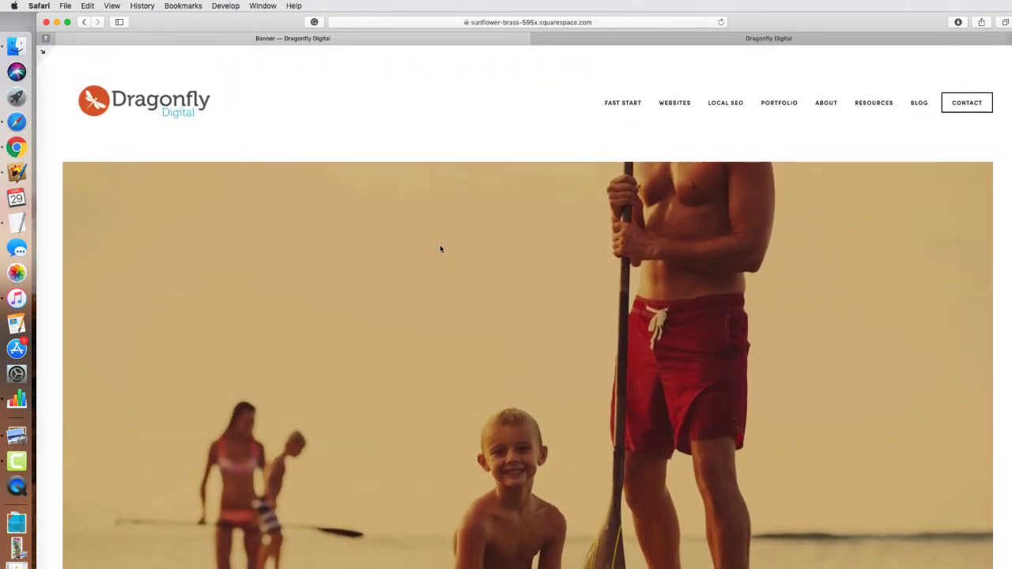
scroll(439, 248, down, 3)
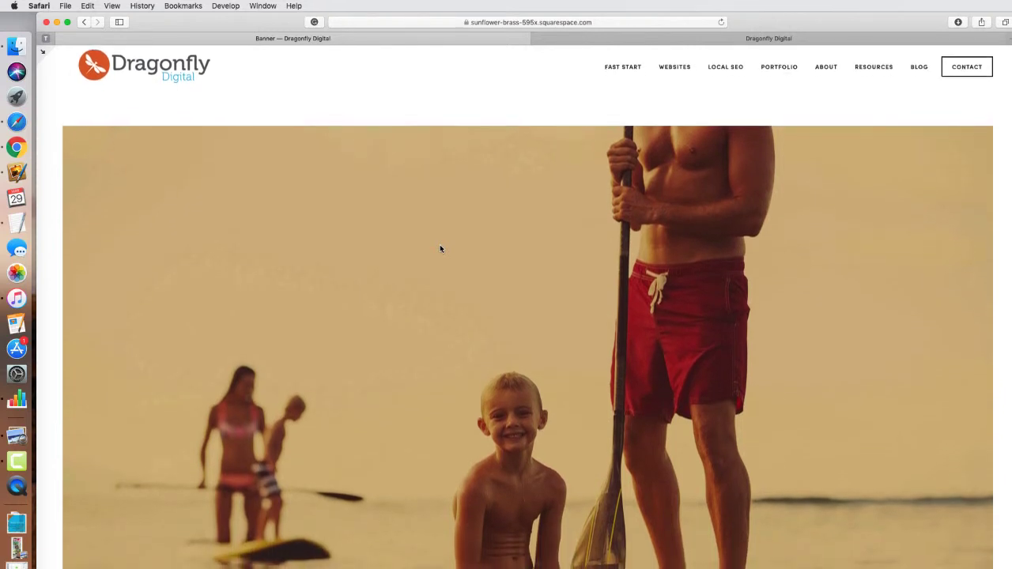
scroll(441, 249, down, 3)
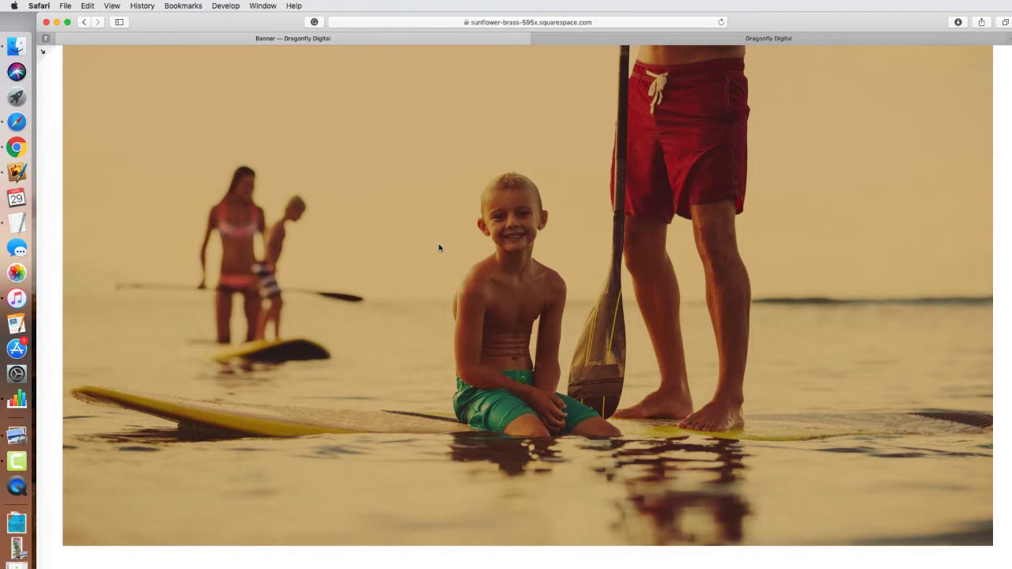
scroll(439, 248, up, 5)
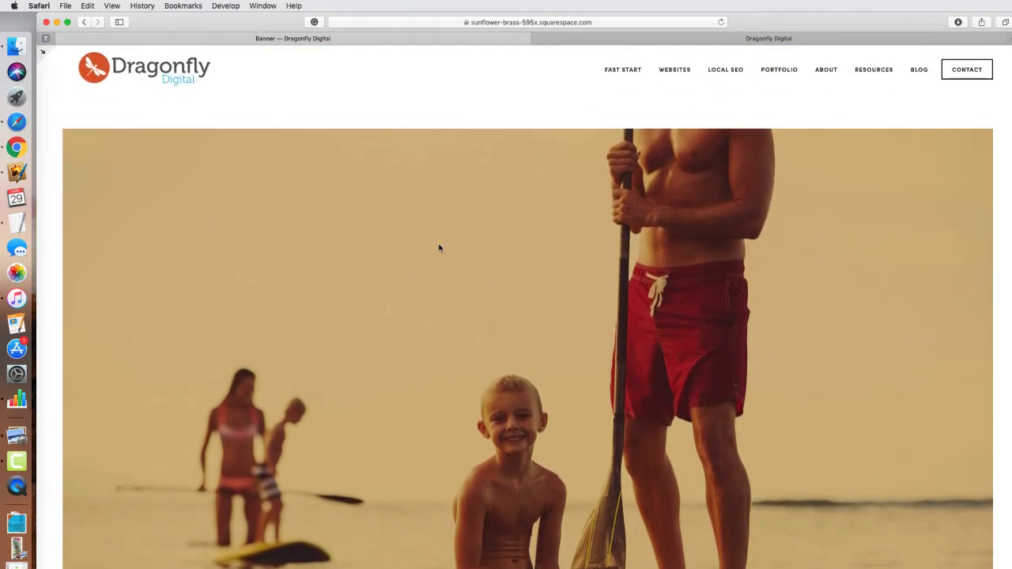
scroll(439, 247, up, 1)
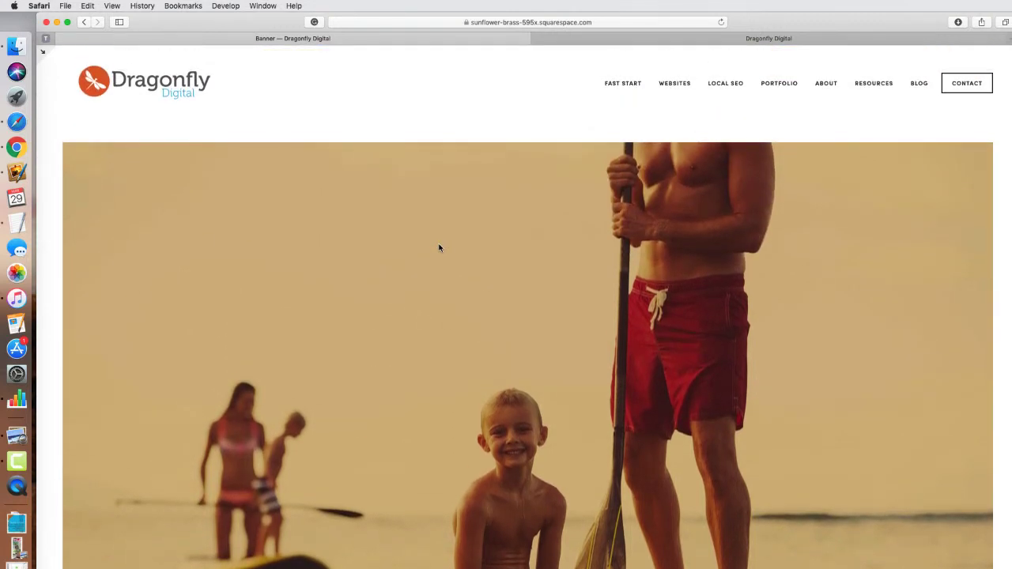